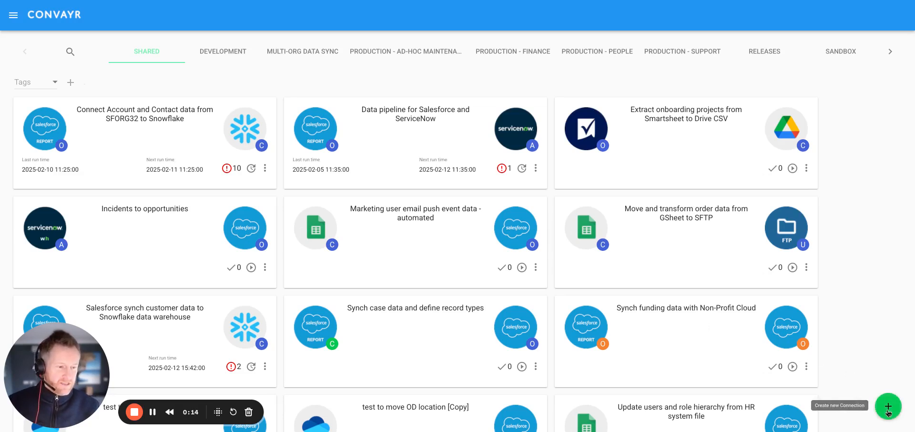
- Create a new connection with ServiceNow as the source and Salesforce as the target
click(889, 408)
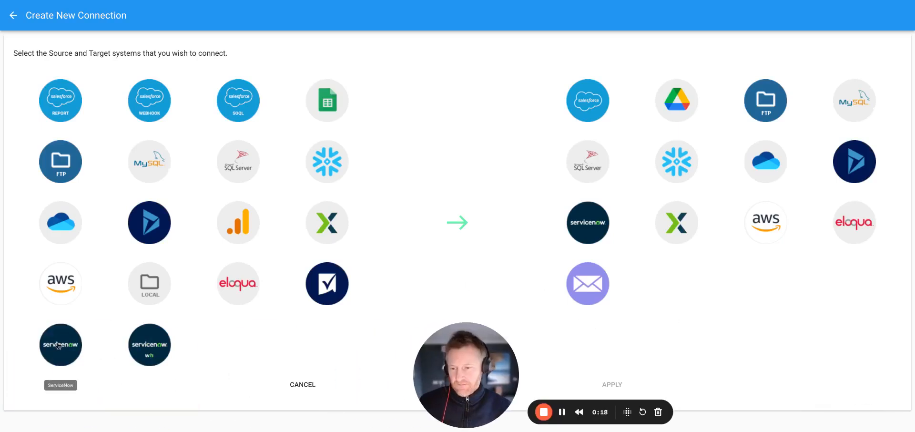
click(105, 357)
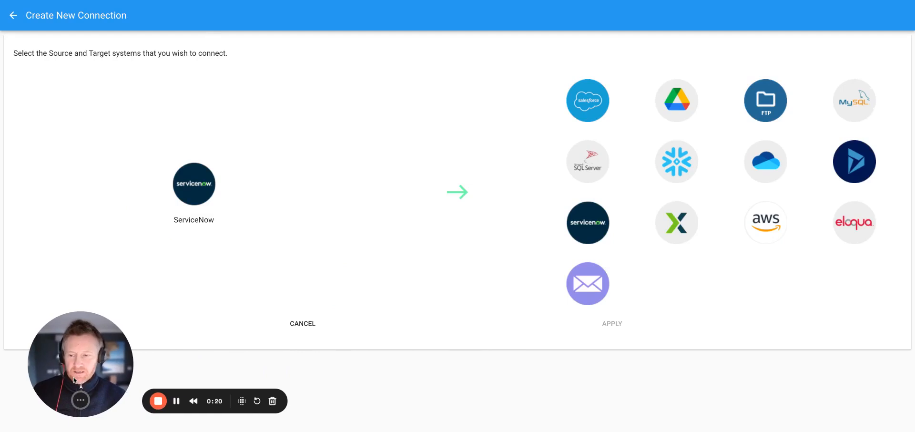
click(577, 103)
click(614, 179)
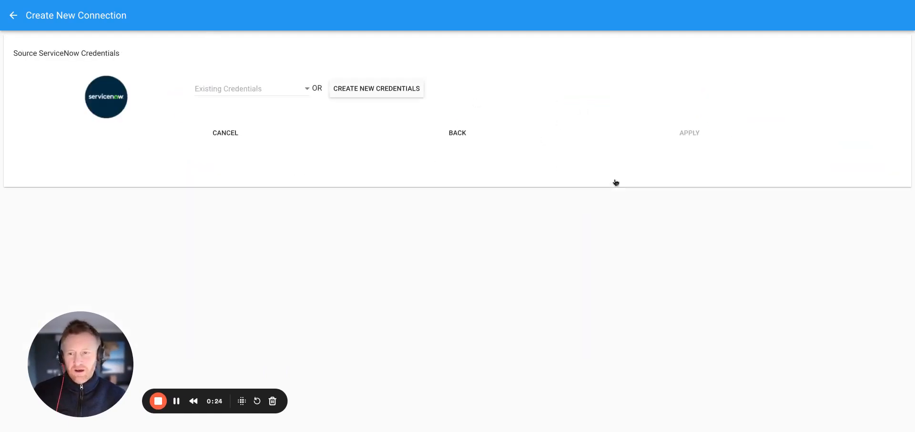
- Apply the existing admin (dev291952) credentials to the ServiceNow source
click(205, 90)
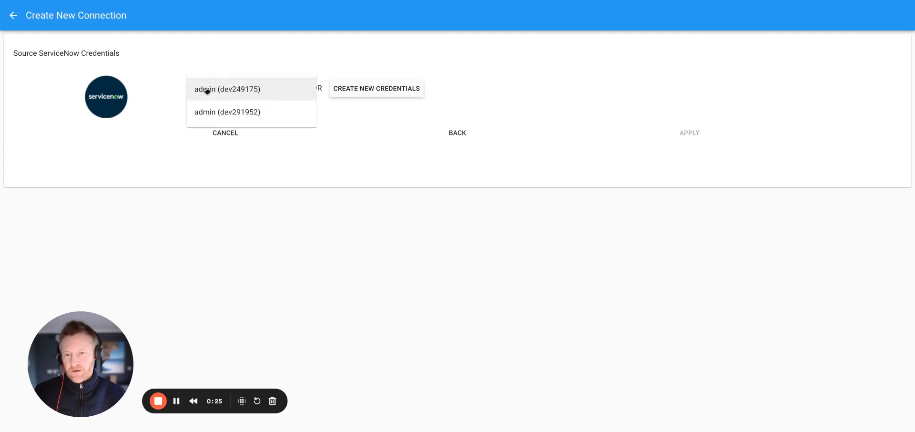
click(224, 113)
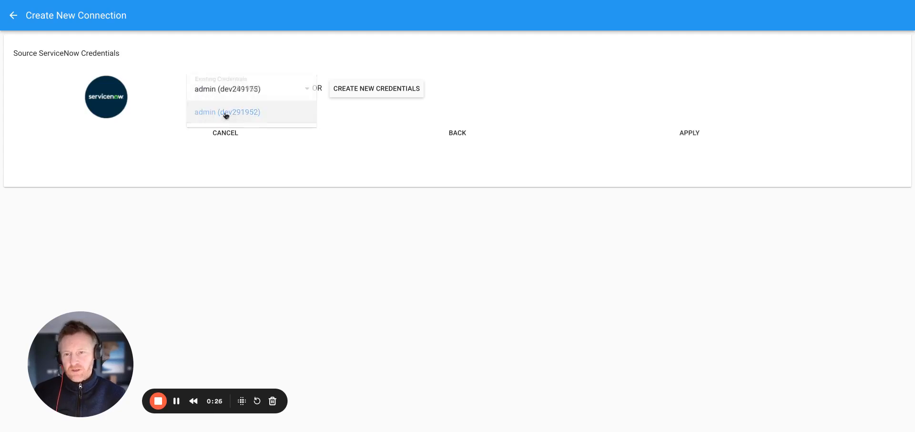
click(699, 137)
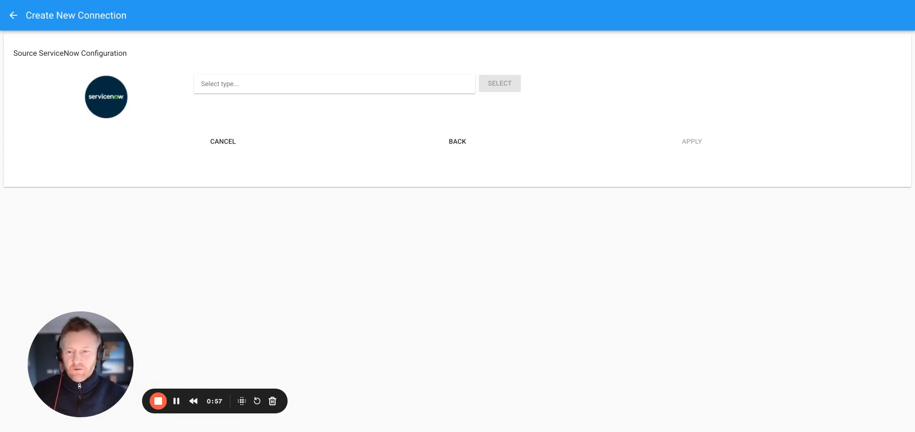
- Select Incident as the record type for the ServiceNow source
click(287, 82)
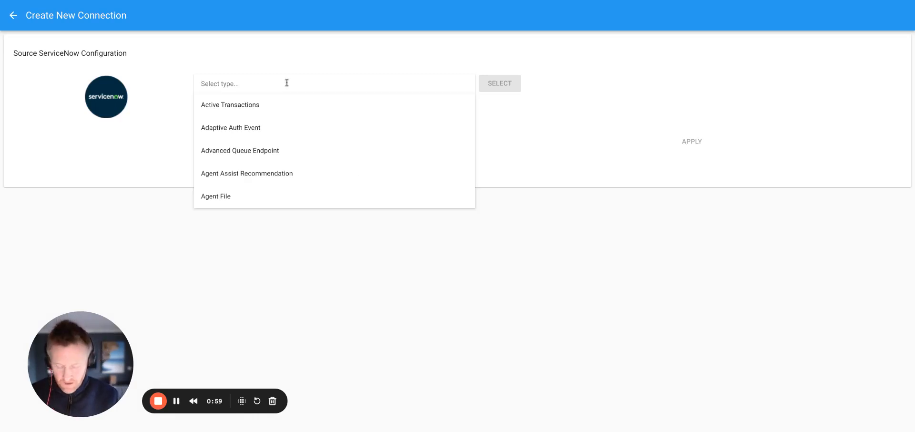
text(Incident)
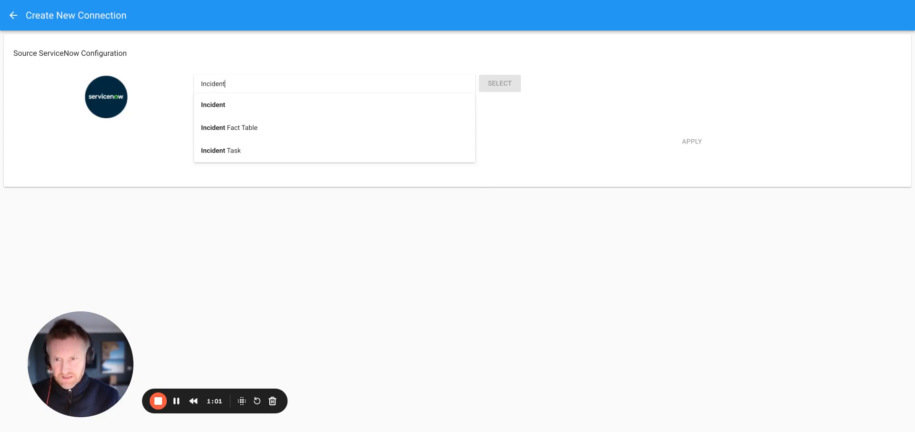
click(220, 103)
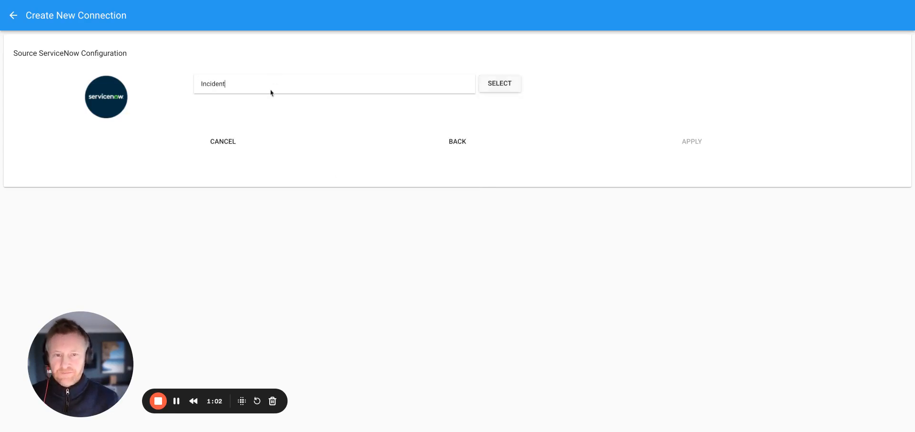
click(501, 83)
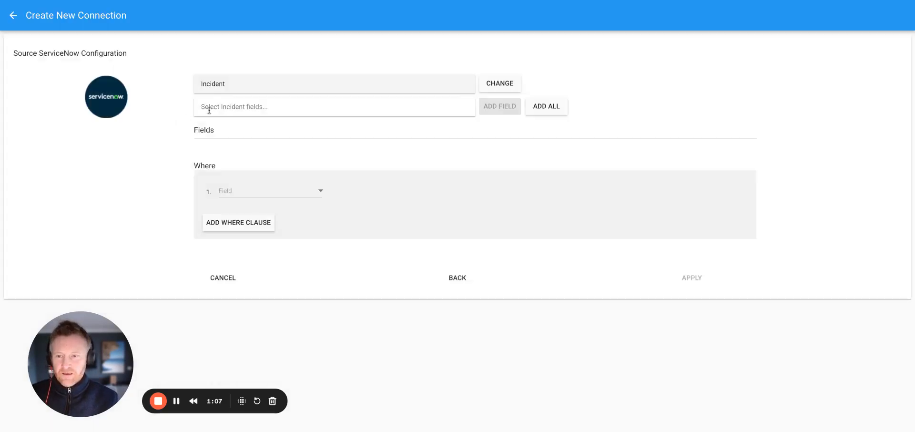
- Add all available Incident fields to the source configuration
click(209, 109)
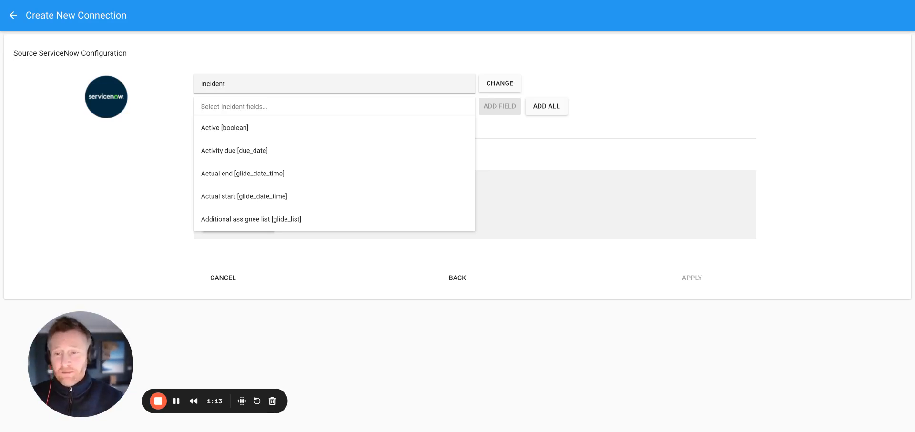
click(646, 106)
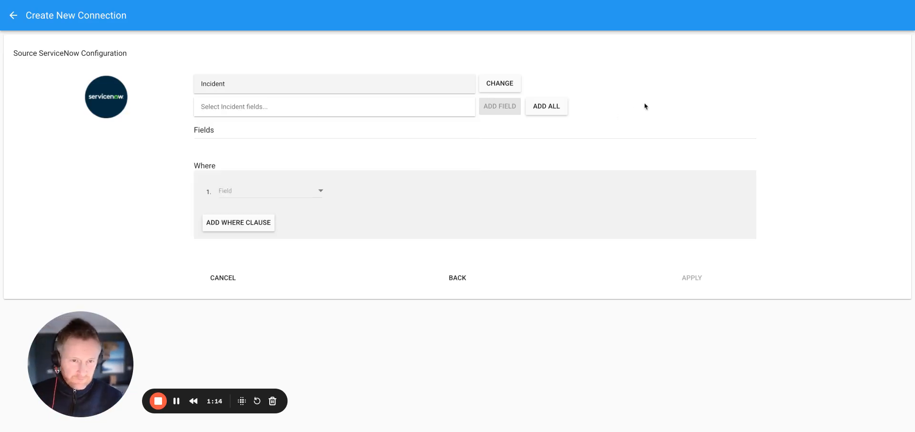
click(541, 109)
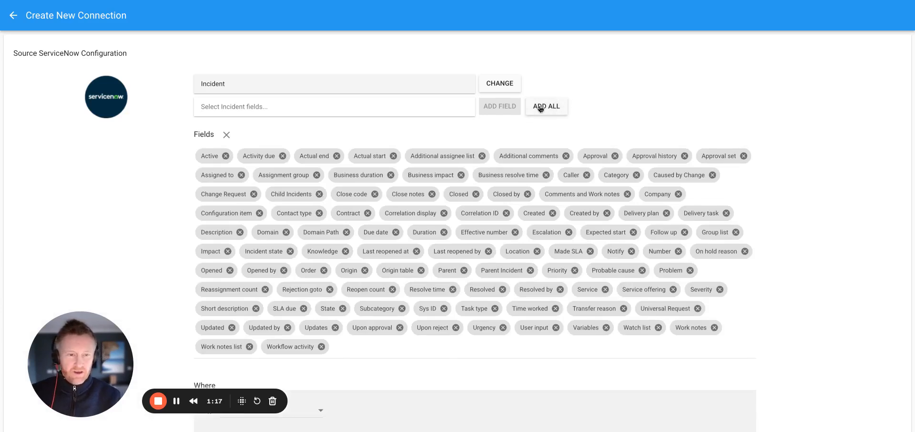
scroll(570, 111, down, 3)
scroll(572, 112, up, 1)
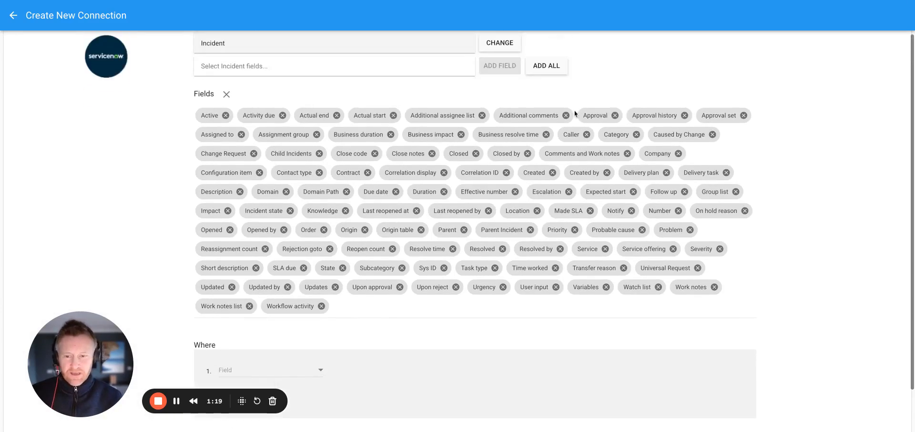
- Choose Created [glide_date_time] as the field for the first Where clause
scroll(542, 111, down, 1)
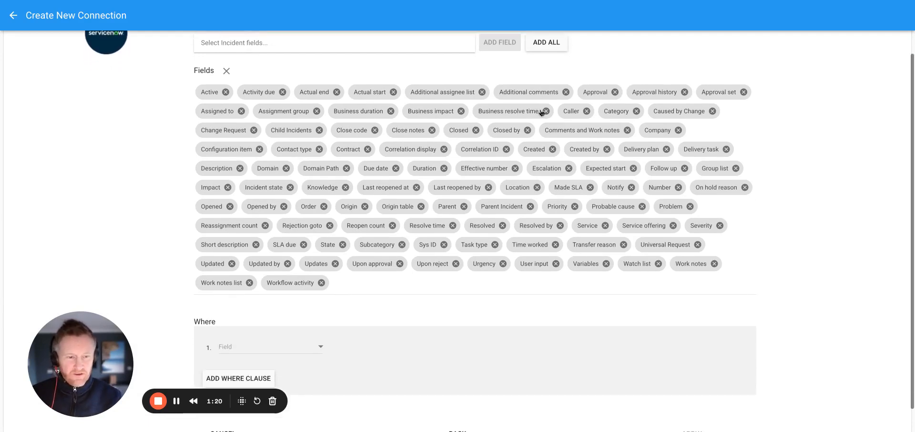
scroll(541, 113, down, 1)
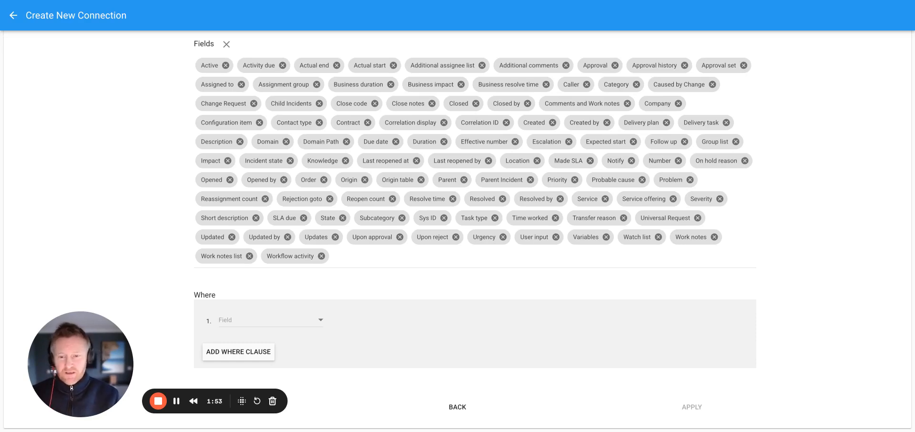
click(321, 321)
scroll(249, 326, down, 3)
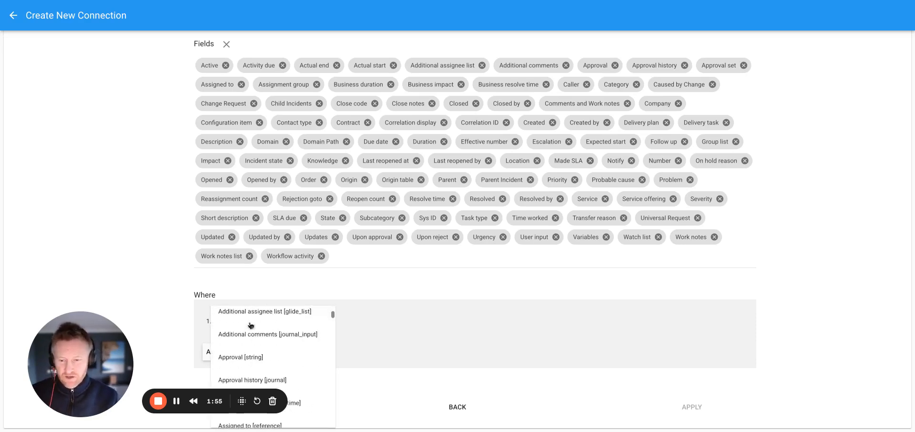
scroll(247, 325, down, 3)
drag(93, 325, 56, 121)
scroll(265, 380, down, 5)
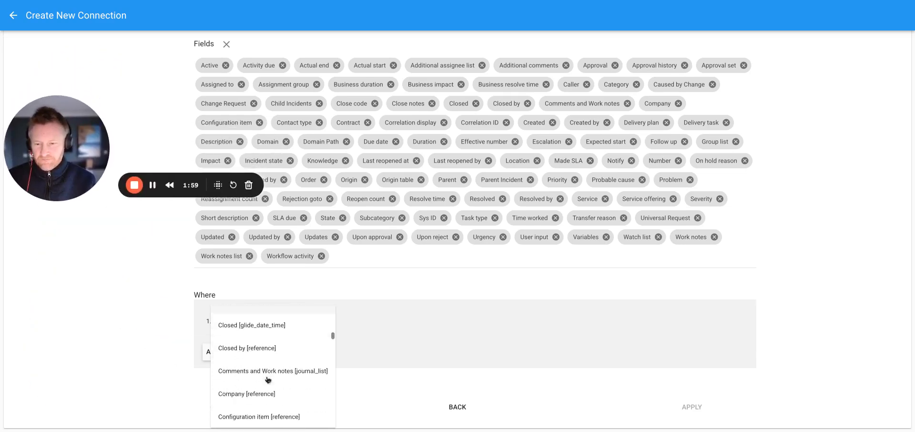
scroll(268, 380, up, 2)
scroll(269, 380, down, 5)
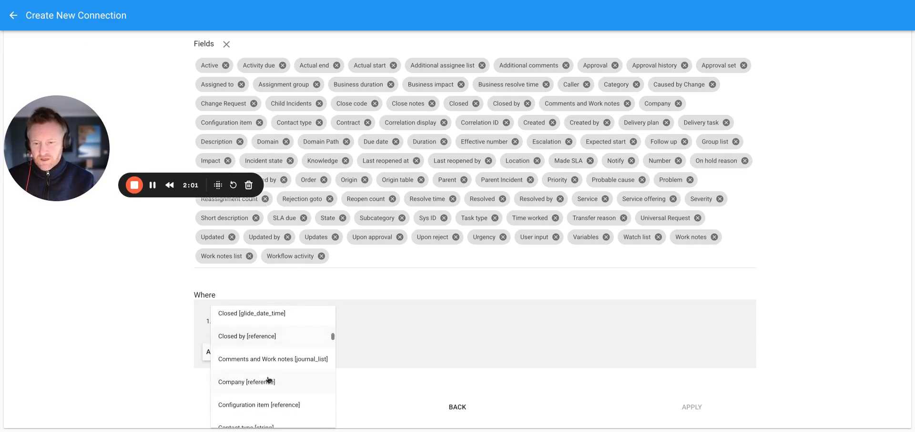
scroll(270, 380, down, 6)
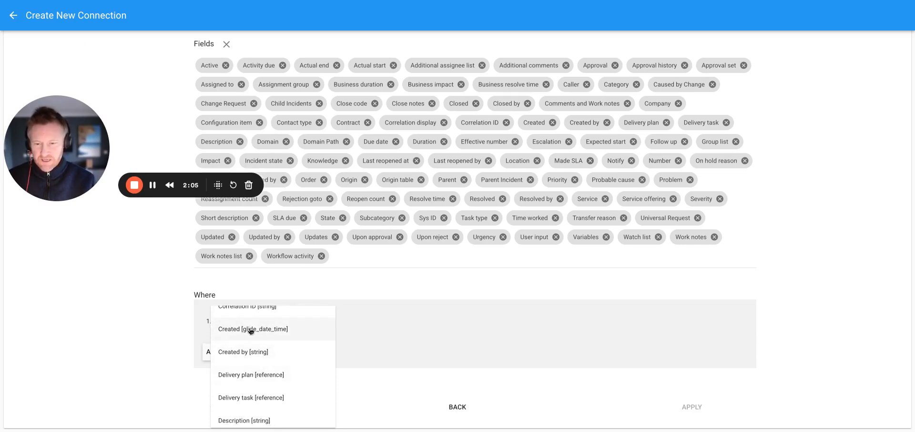
click(248, 329)
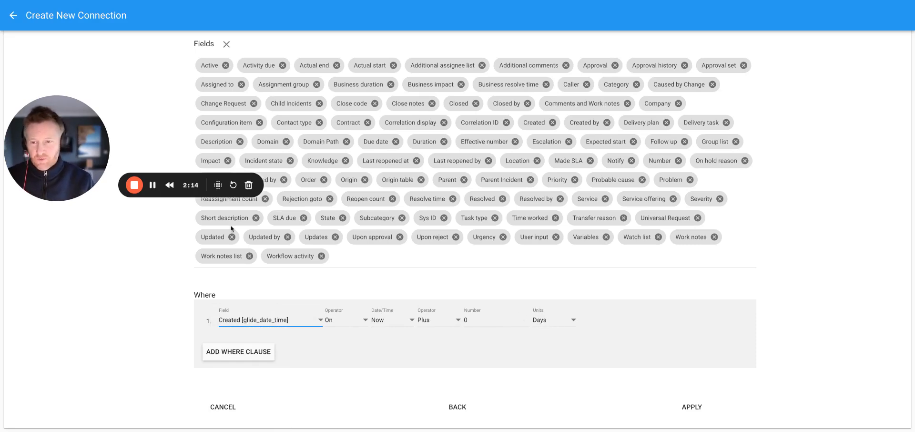
- Set the first Where clause's operator to Before and its date/time to Today at 00:00:00
click(364, 322)
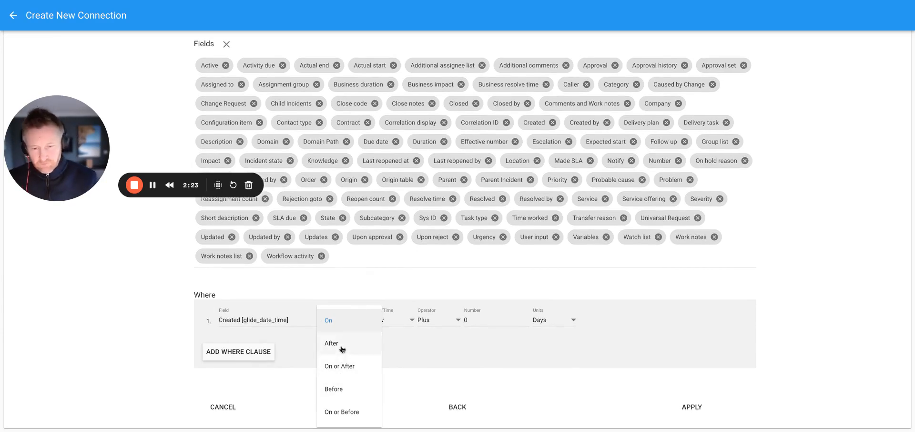
click(339, 390)
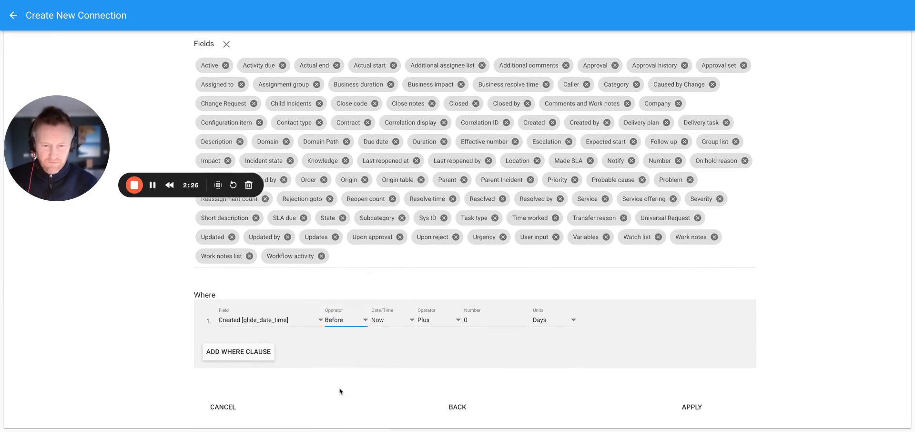
click(407, 320)
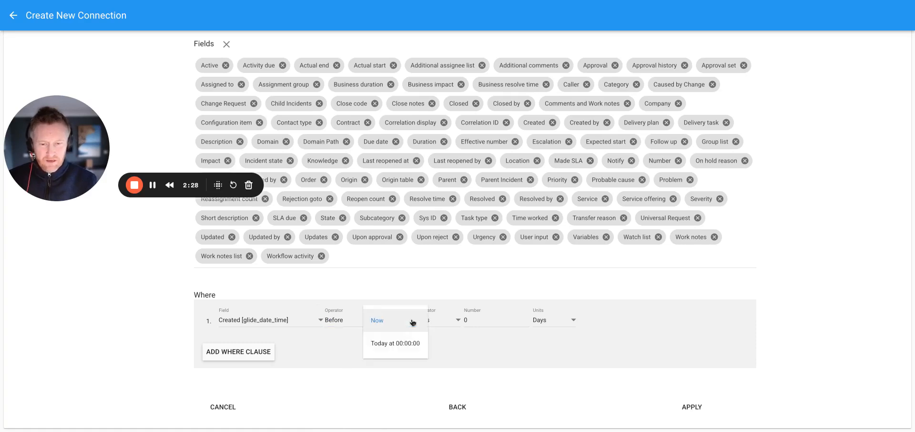
click(399, 350)
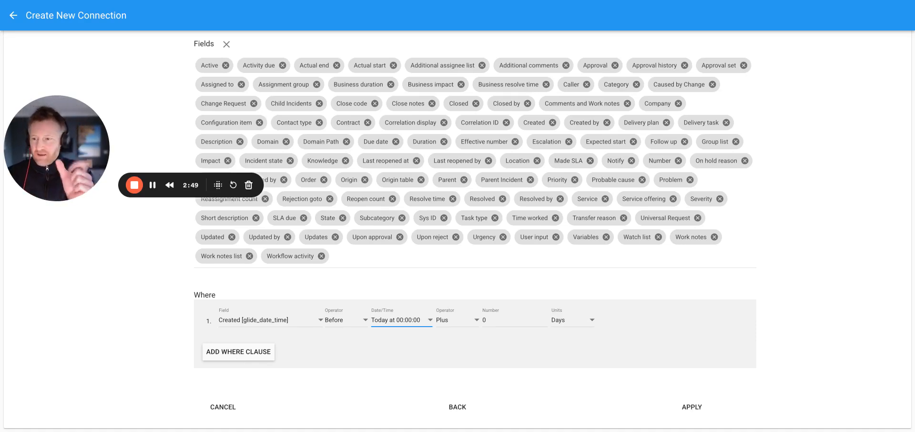
- Add a second Where clause on the Created [glide_date_time] field
click(238, 351)
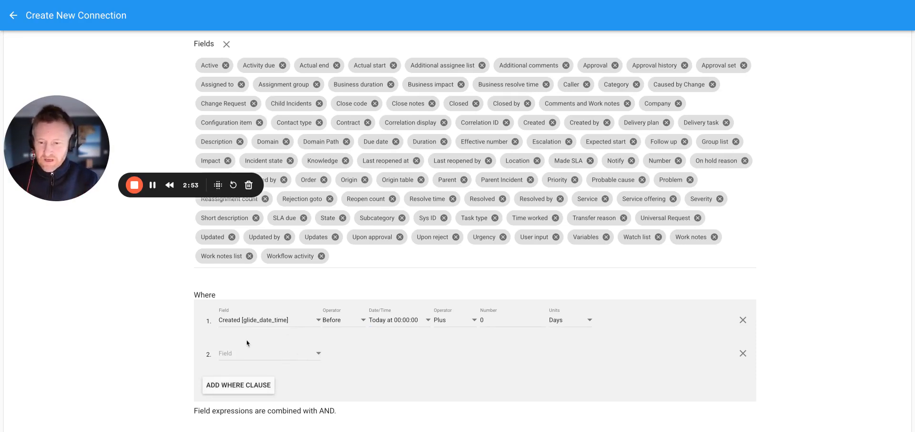
click(319, 361)
scroll(267, 344, down, 7)
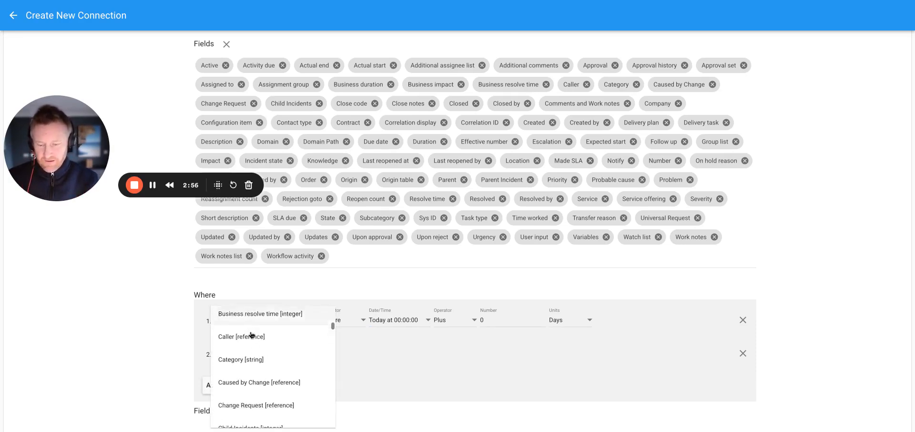
scroll(251, 335, down, 4)
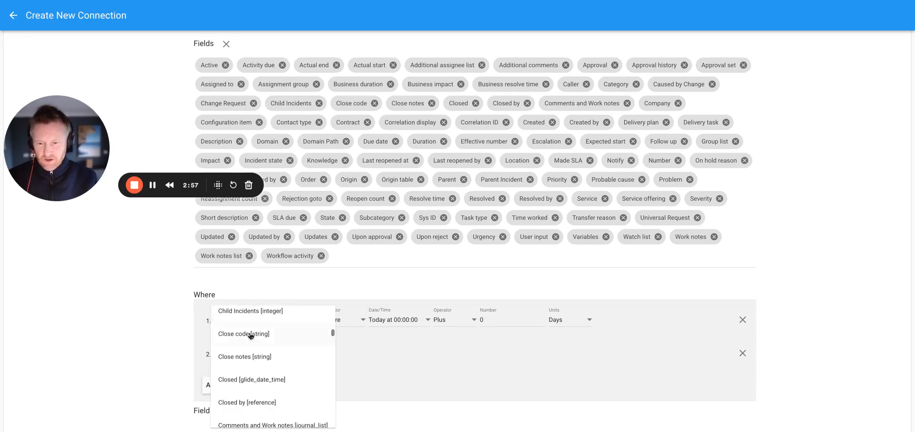
scroll(251, 335, down, 4)
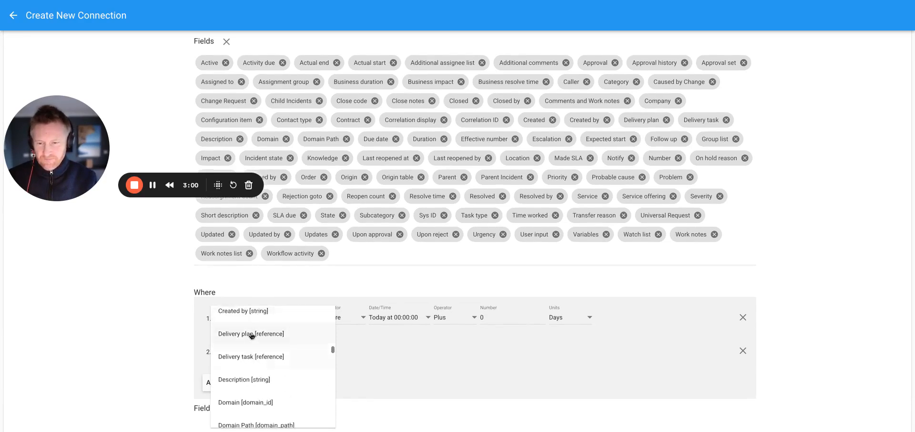
scroll(219, 327, up, 1)
click(239, 331)
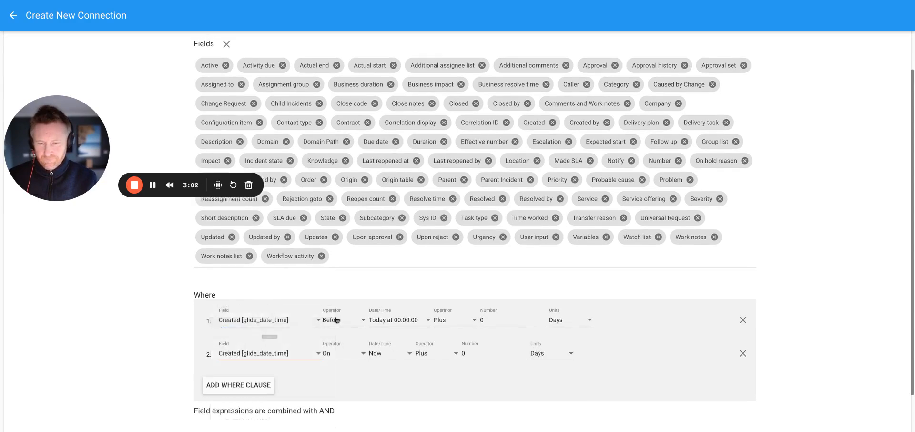
- Set the second Where clause's operator to After and its date/time to Today at 00:00:00
scroll(286, 335, down, 1)
click(364, 335)
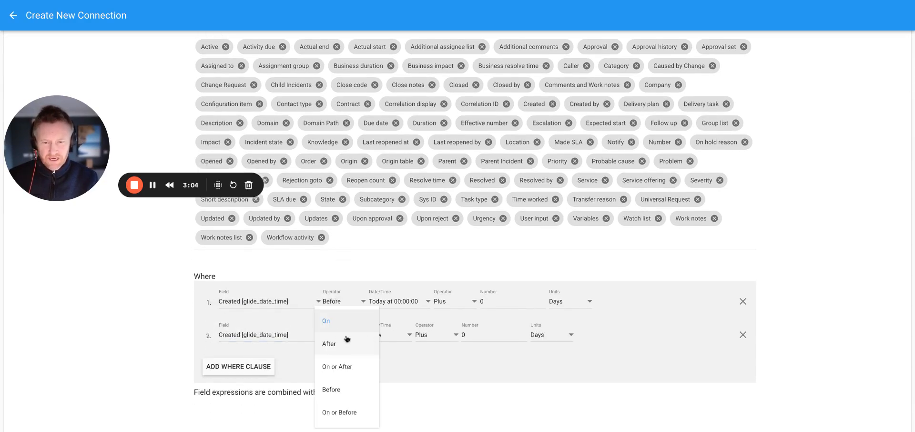
click(330, 343)
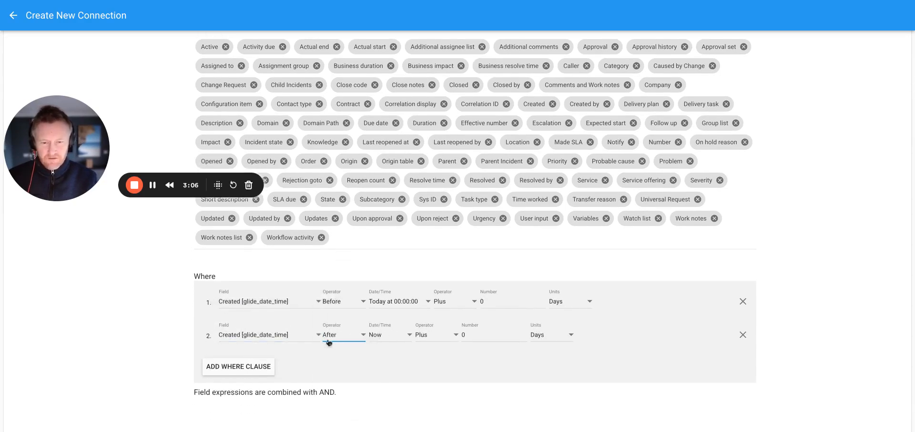
click(409, 335)
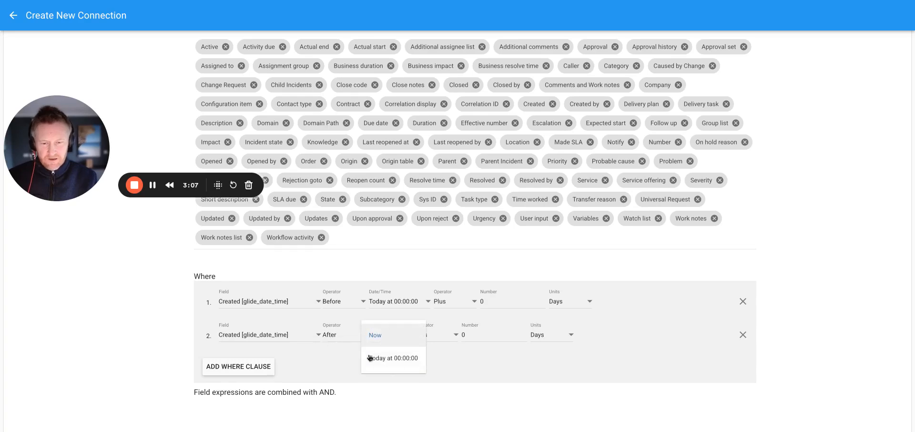
click(396, 360)
- Set the second Where clause's date offset to Minus 1 day
click(474, 336)
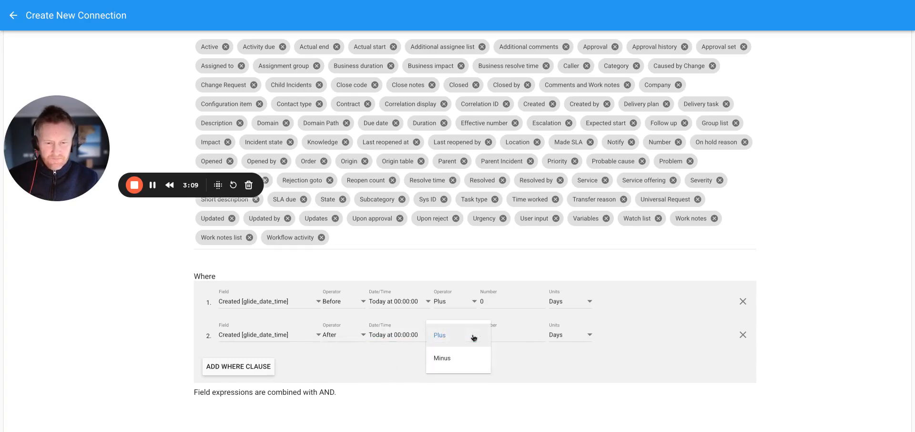
click(454, 360)
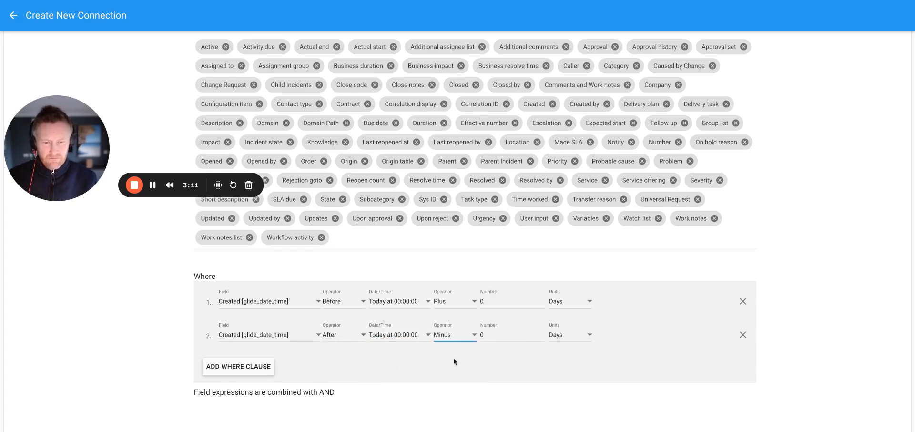
click(541, 334)
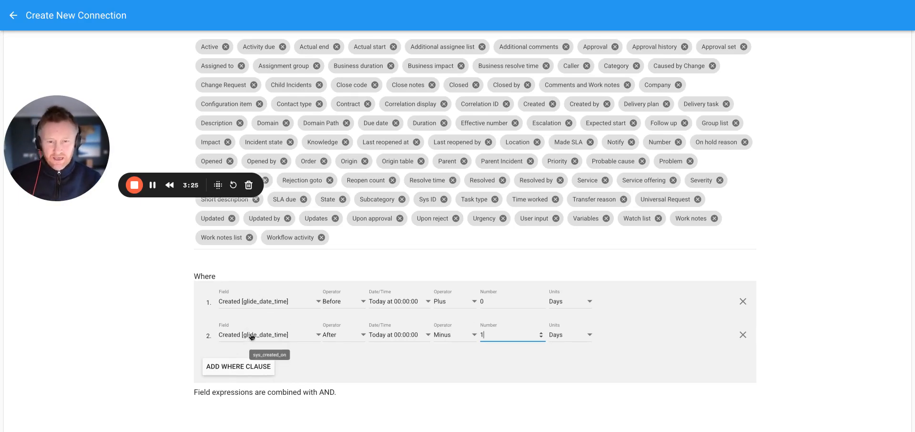
scroll(390, 243, up, 3)
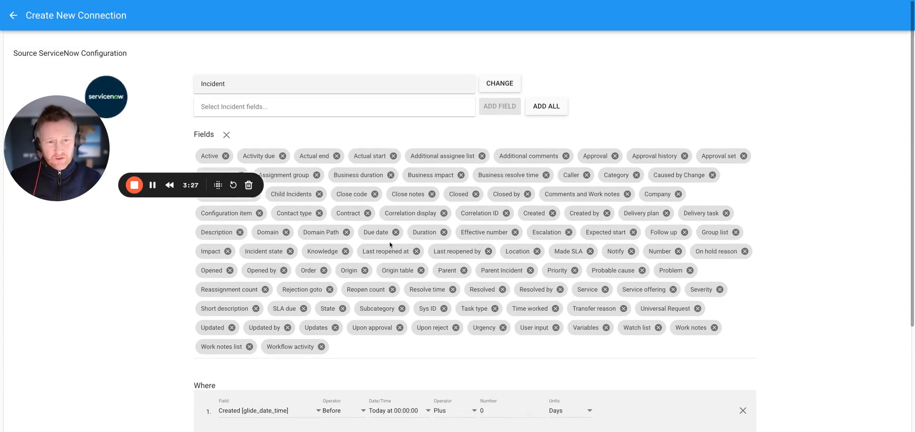
scroll(391, 244, down, 3)
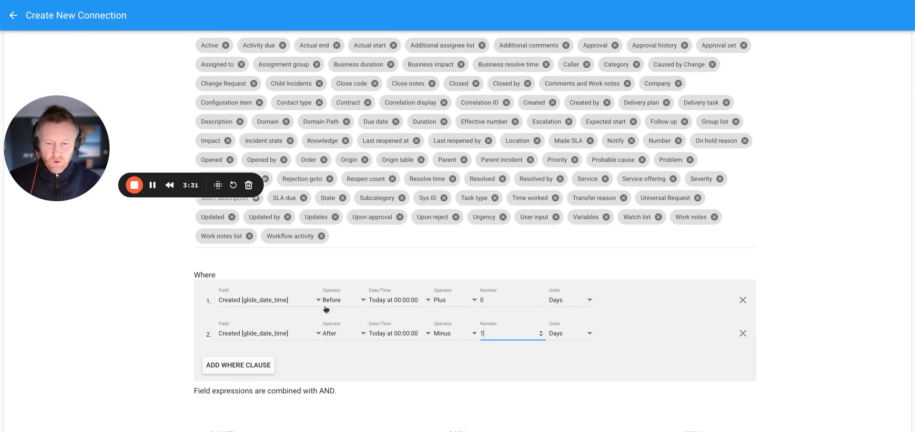
scroll(338, 289, up, 3)
scroll(410, 280, down, 3)
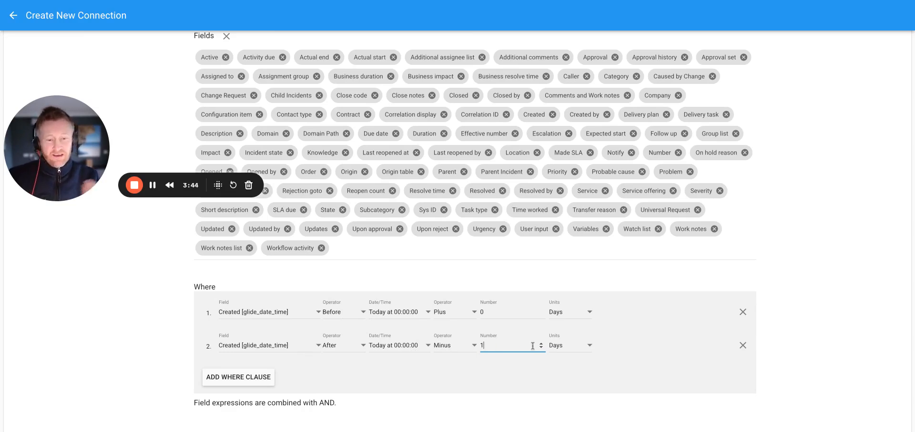
- Add a third Where clause requiring Active [boolean] to equal 1, and apply the ServiceNow source configuration
scroll(556, 342, down, 1)
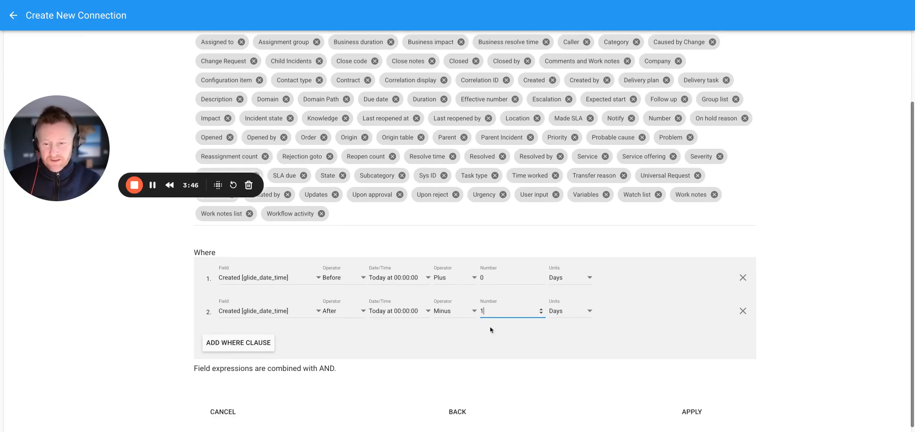
click(236, 347)
scroll(319, 329, down, 1)
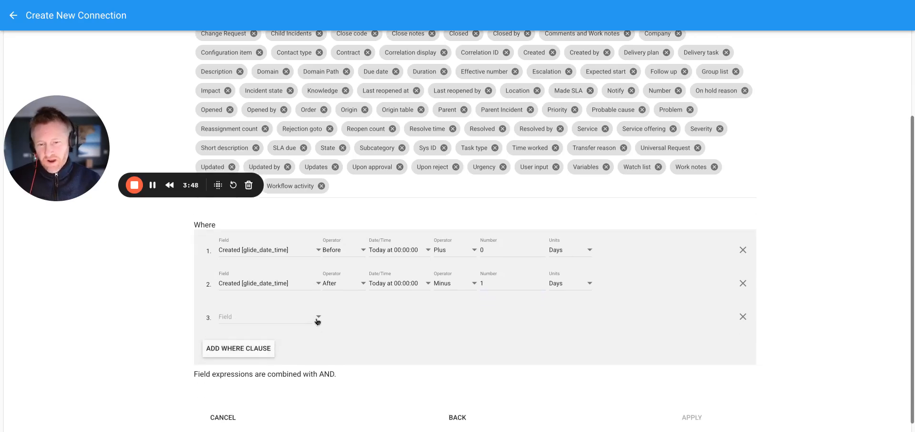
click(318, 319)
scroll(288, 347, down, 3)
scroll(267, 345, up, 3)
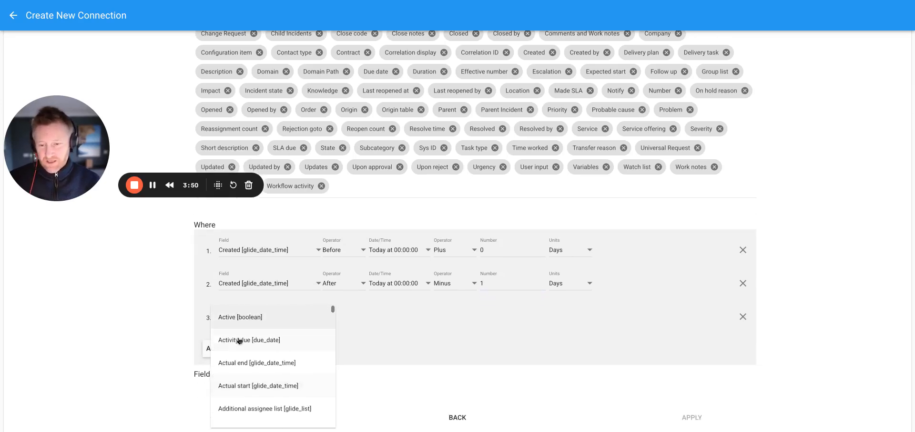
click(243, 316)
click(392, 317)
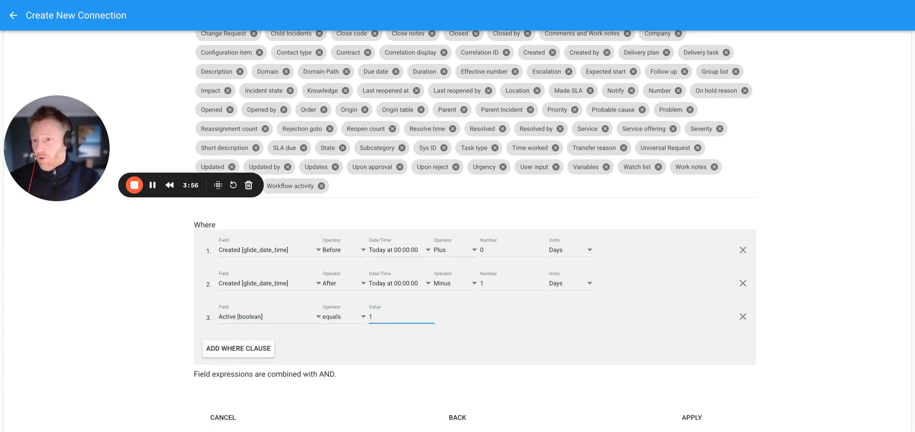
scroll(399, 342, down, 1)
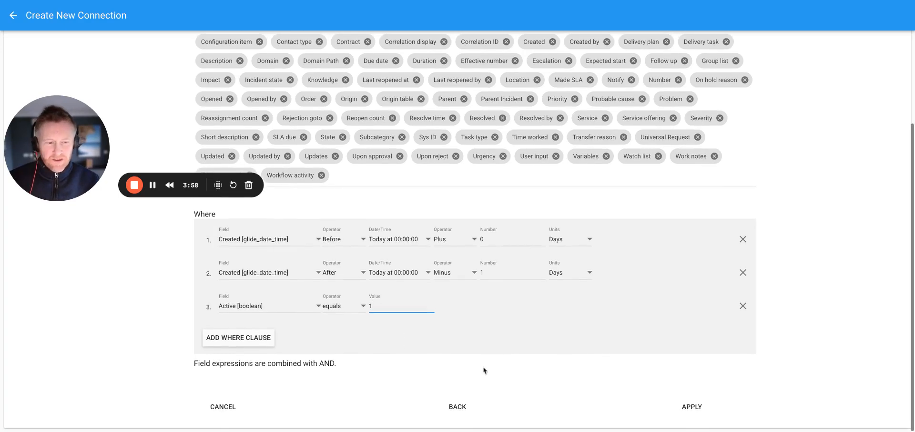
click(687, 409)
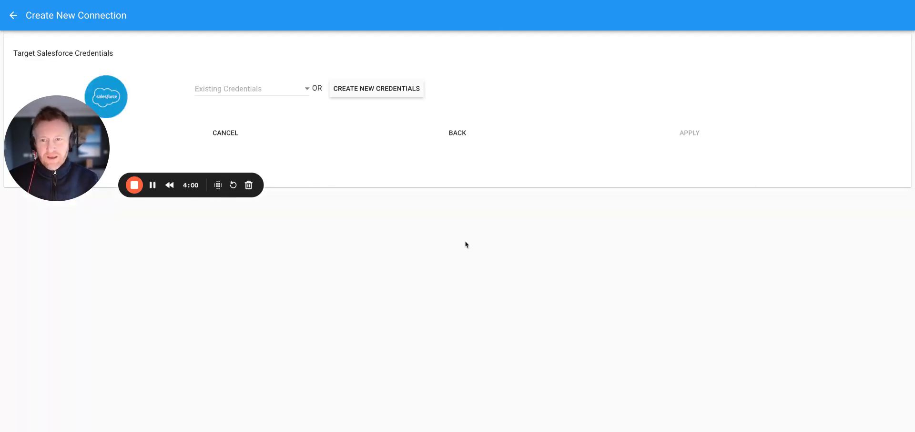